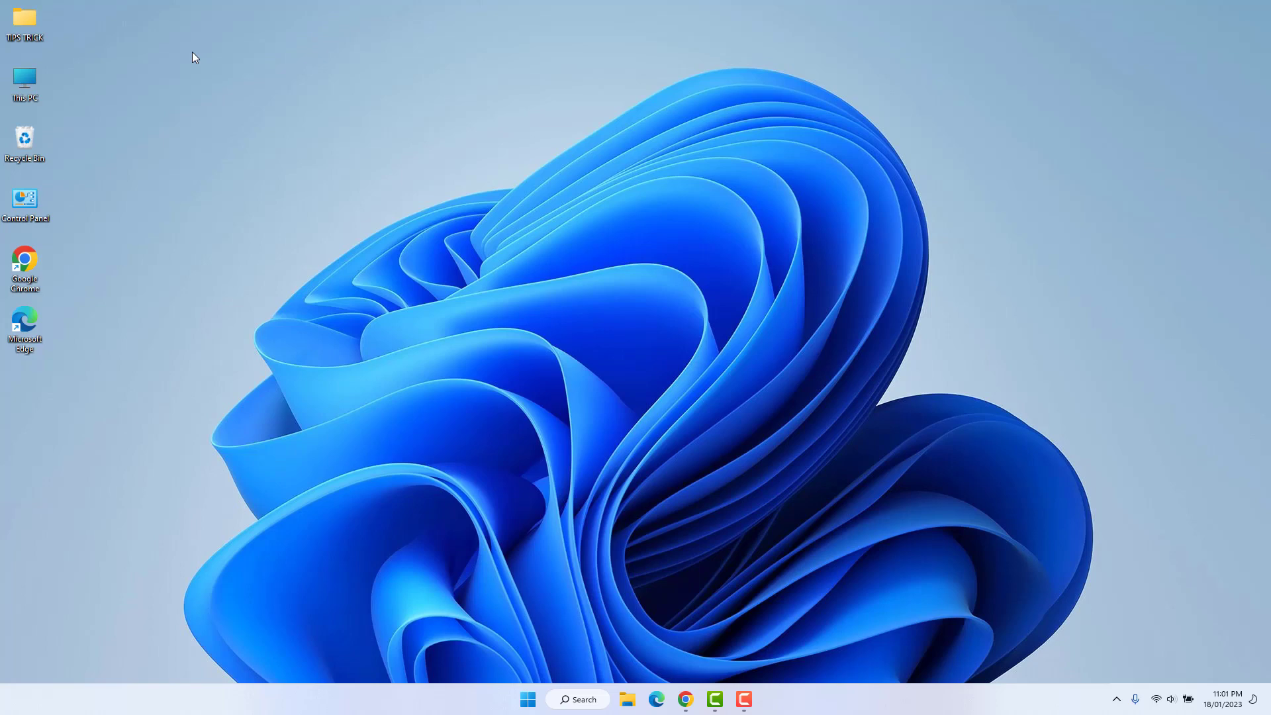
Step: Launch Windows Settings from the Win+X quick-link menu
right_click(526, 699)
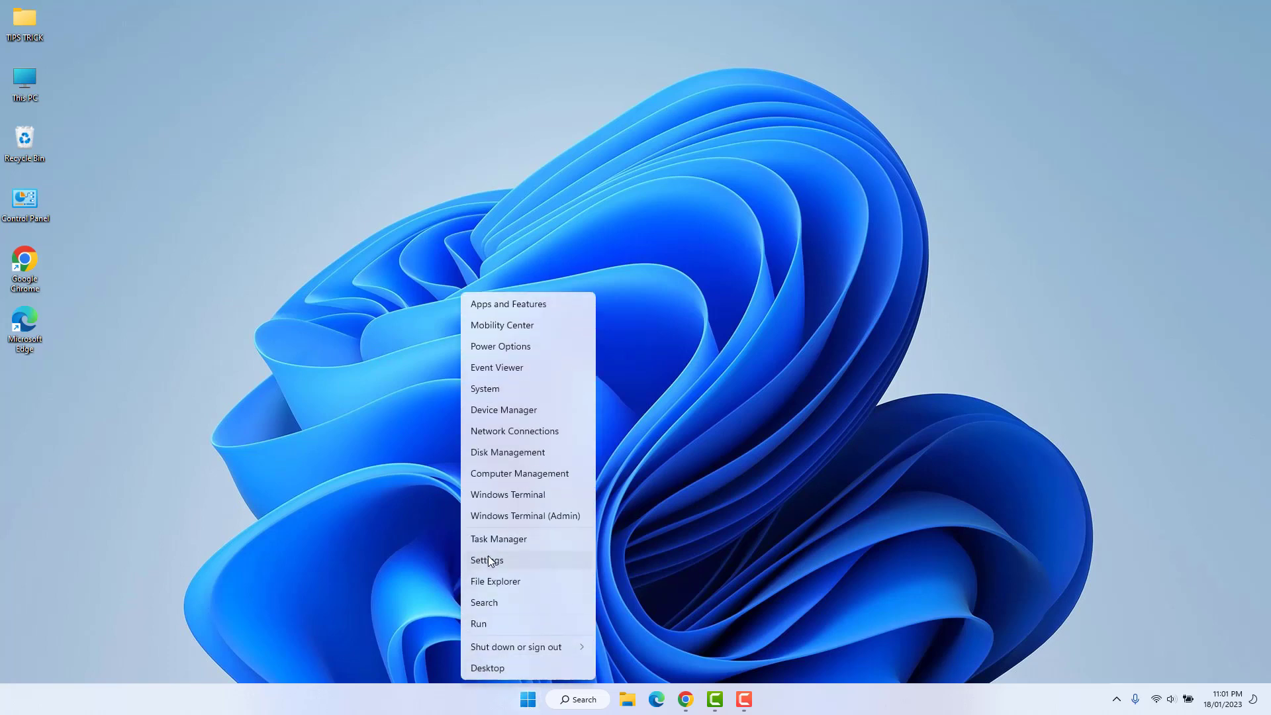
left_click(487, 559)
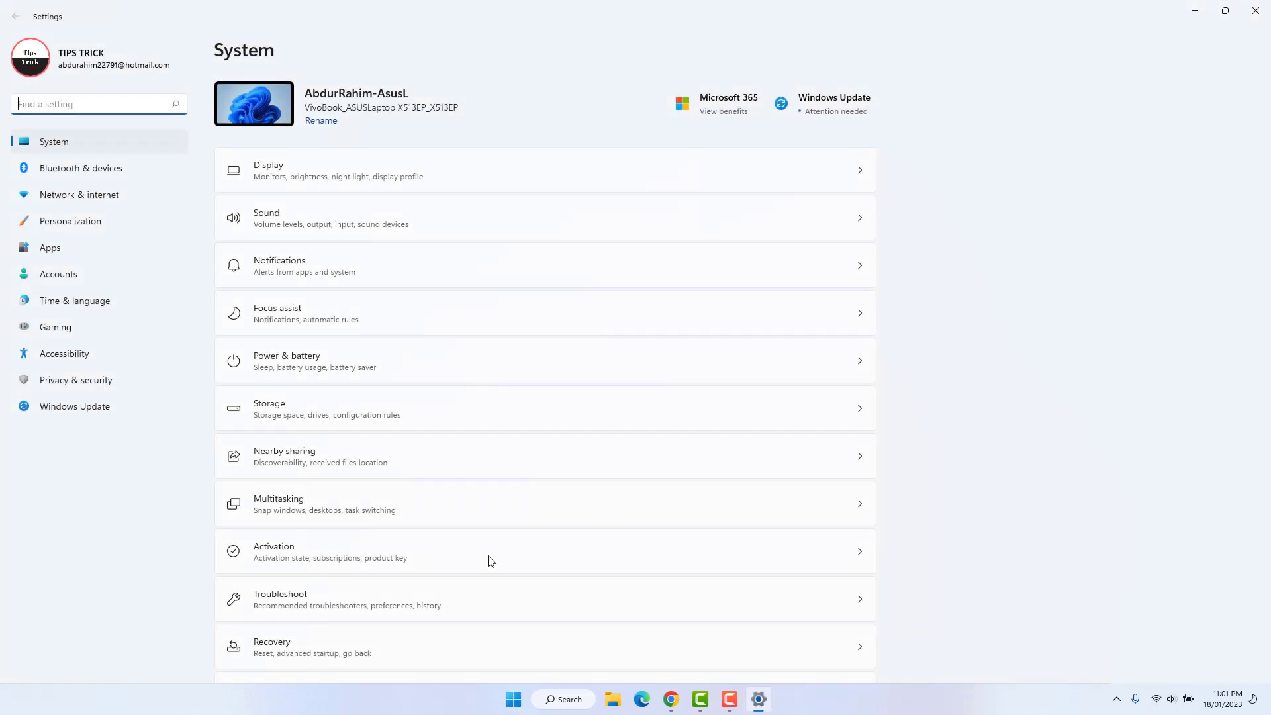
Step: Go to System > Storage and expand the Advanced storage settings
left_click(299, 420)
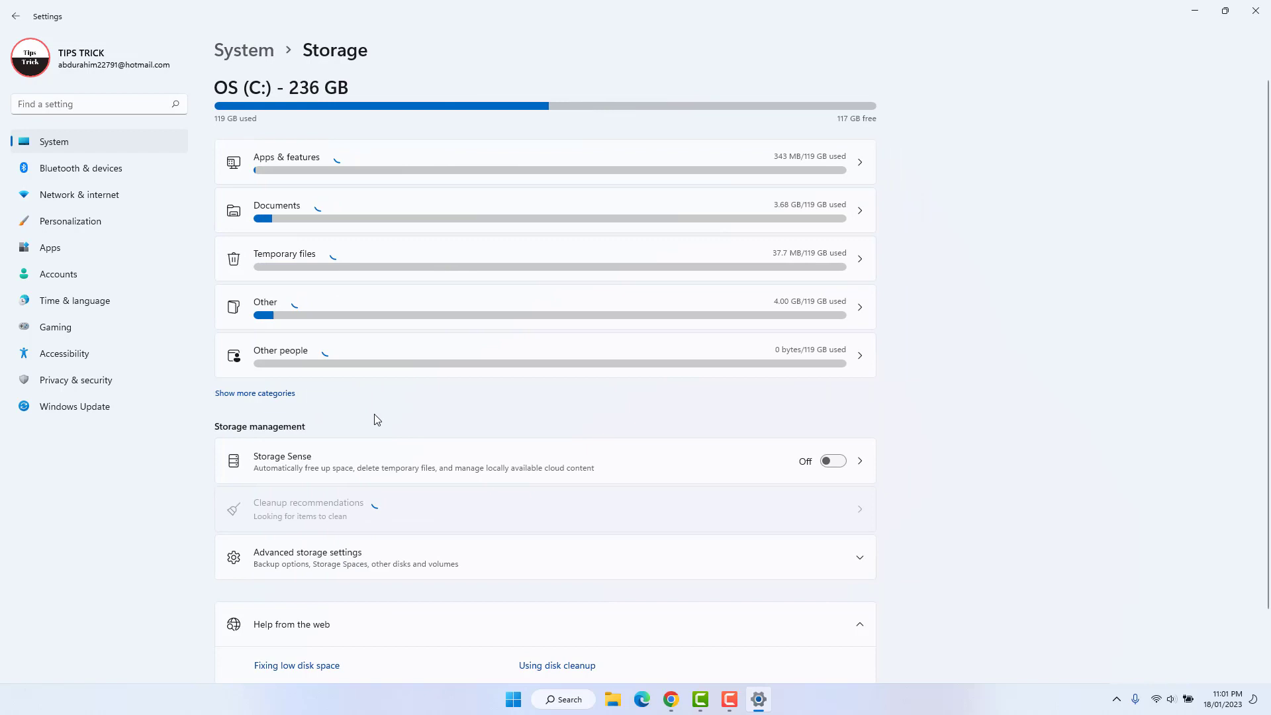
left_click(364, 570)
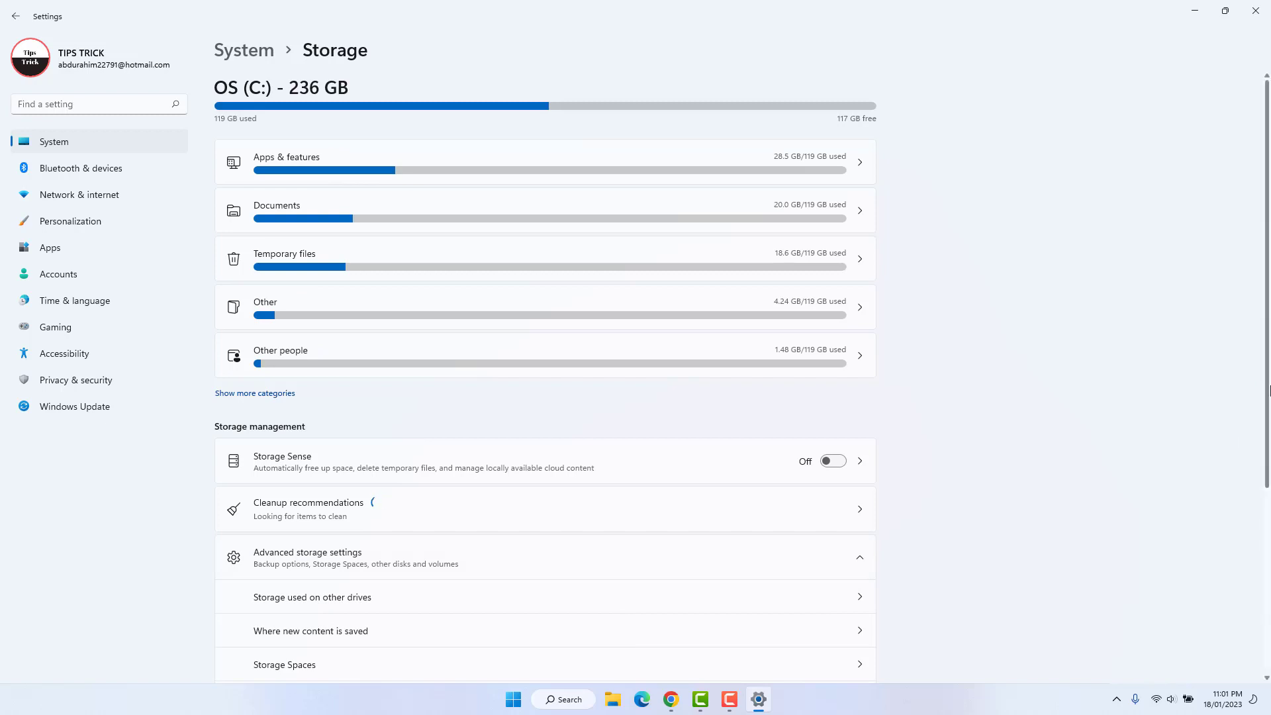
scroll(1269, 390, "down", 3)
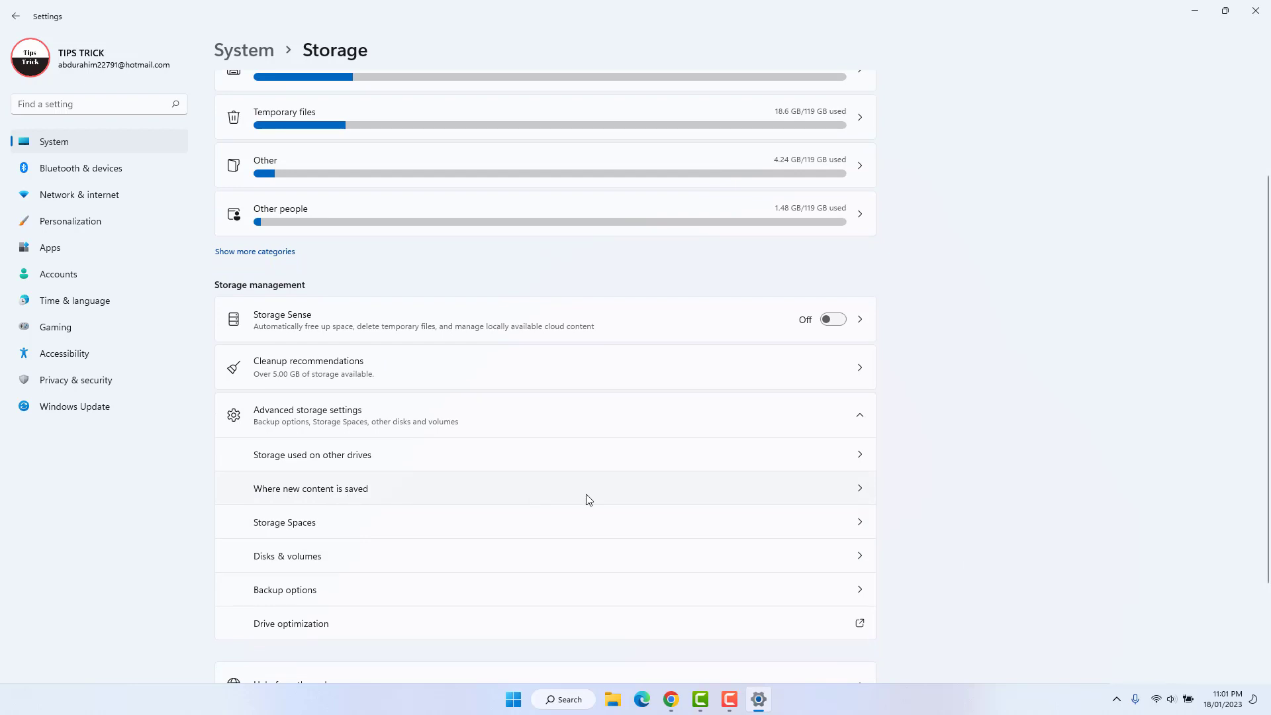
Step: Review the drive choices for new apps and leave them saving to OS (C:)
left_click(860, 489)
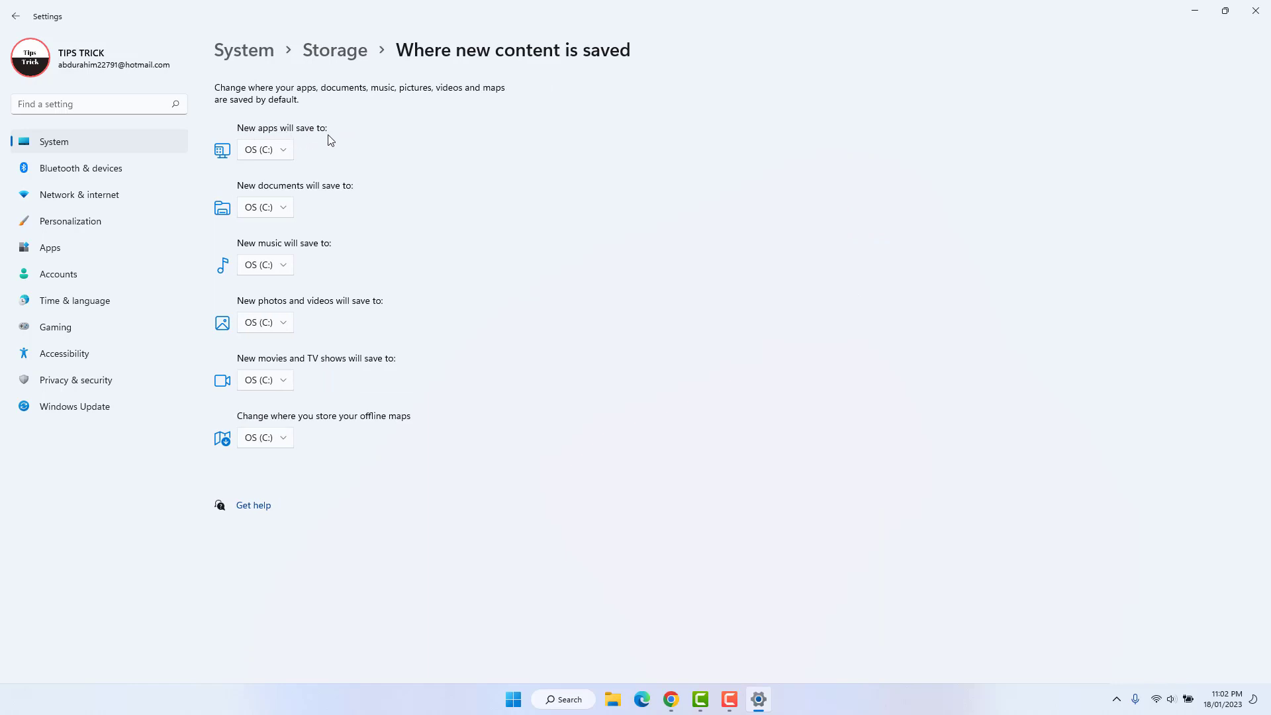
left_click(284, 153)
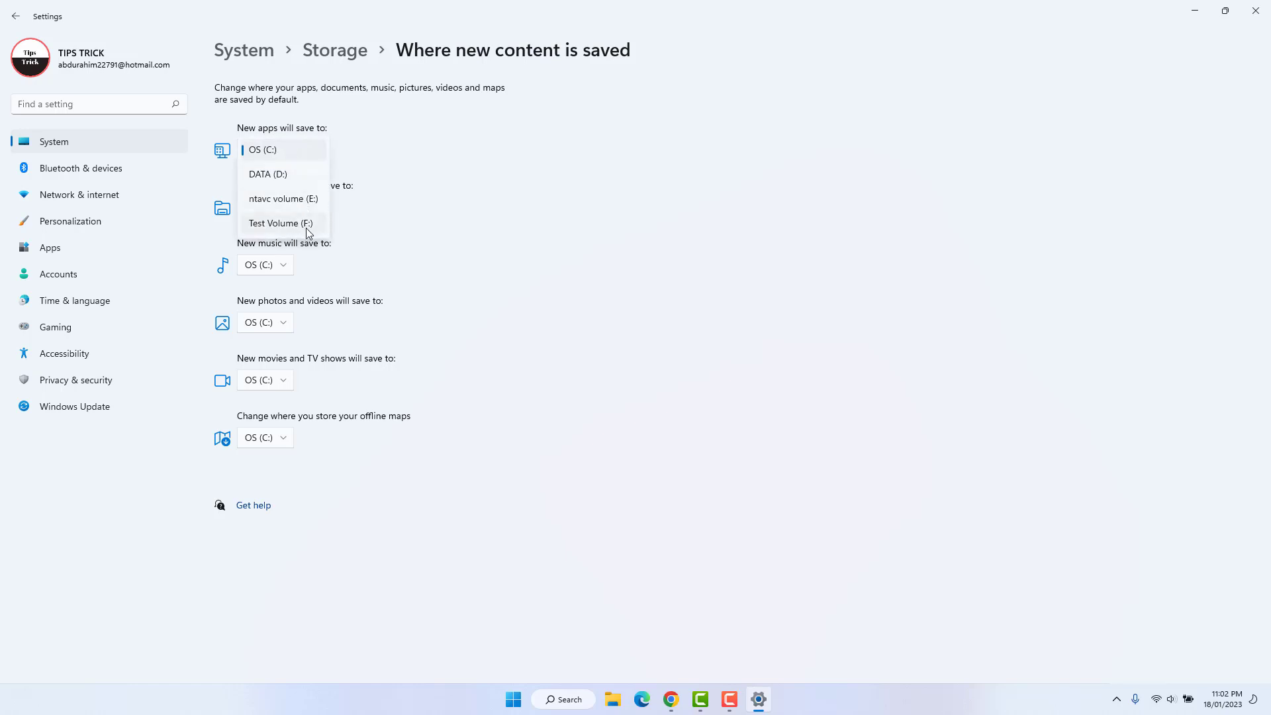
left_click(273, 157)
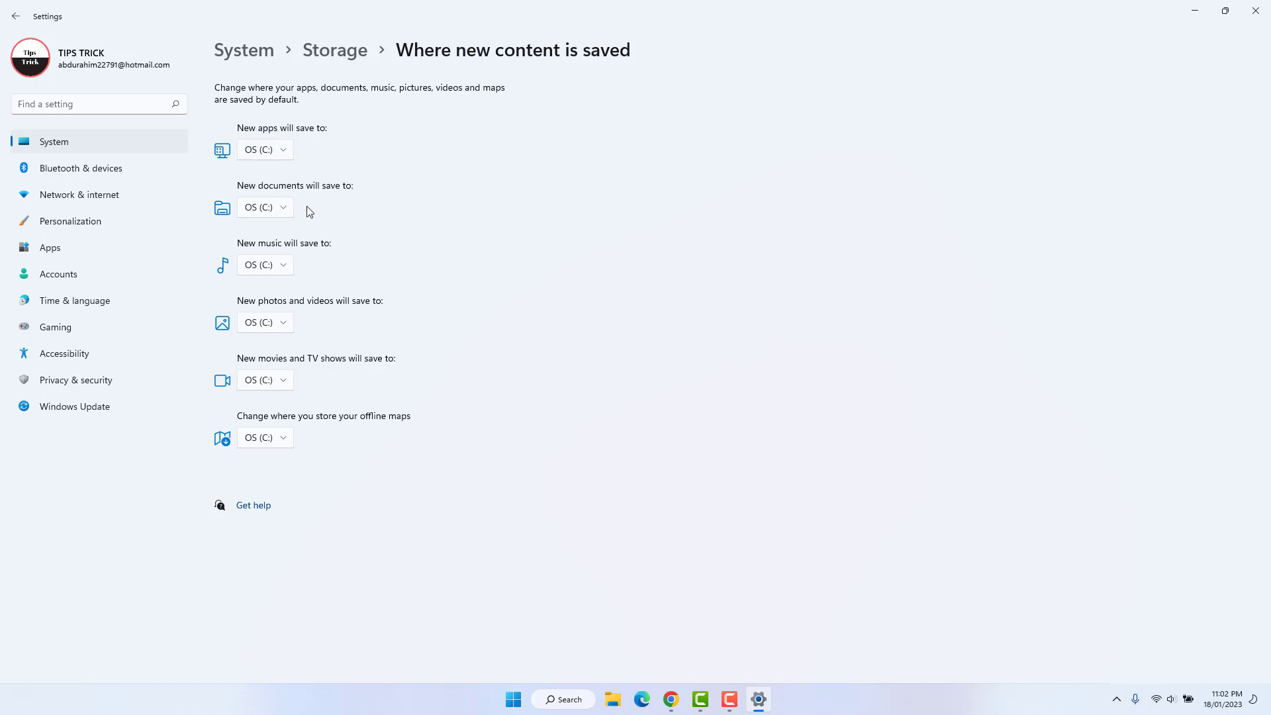
Step: Set new documents to save to DATA (D:) and apply the change
left_click(276, 214)
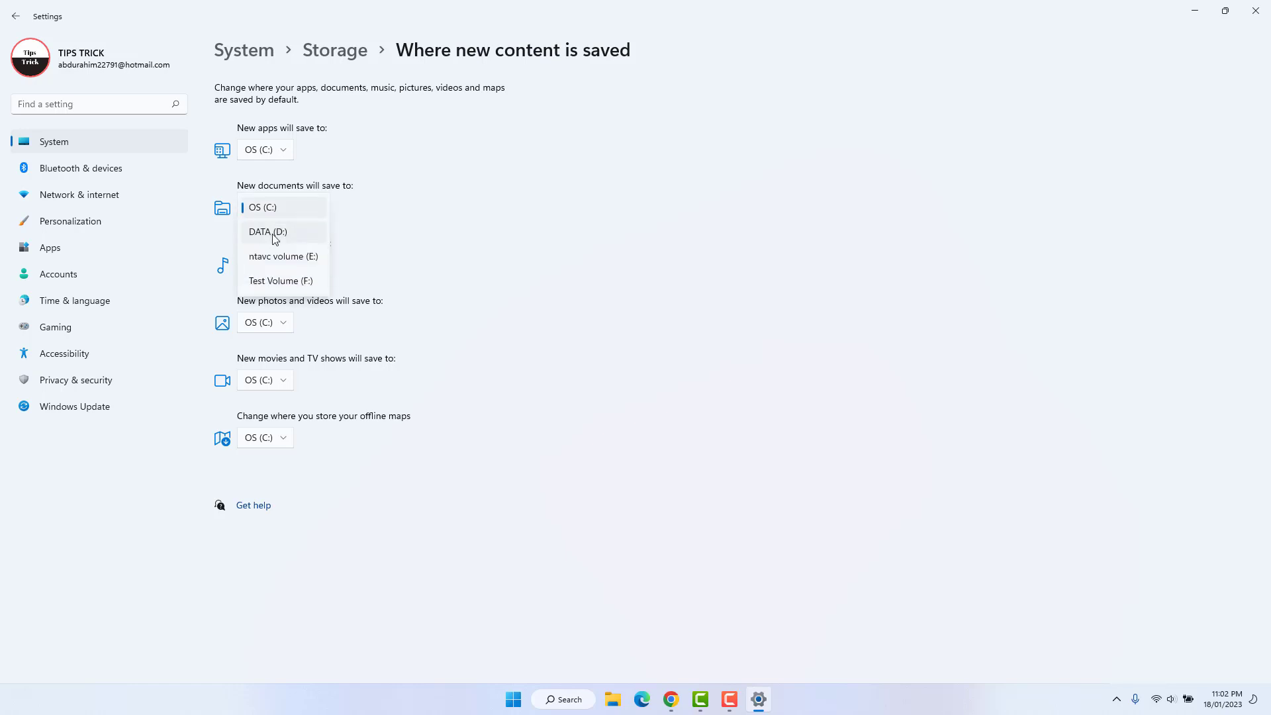
left_click(276, 238)
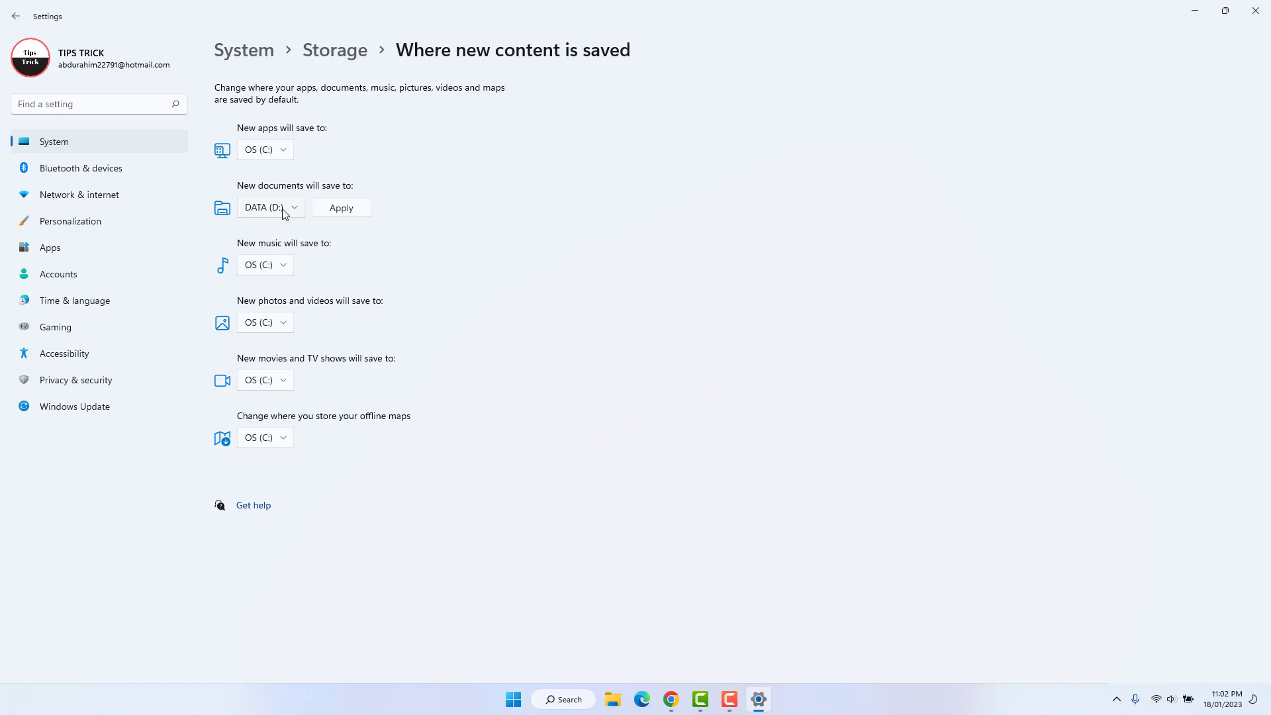
left_click(345, 215)
Step: Set new music to save to Test Volume (F:) and apply the change
left_click(291, 267)
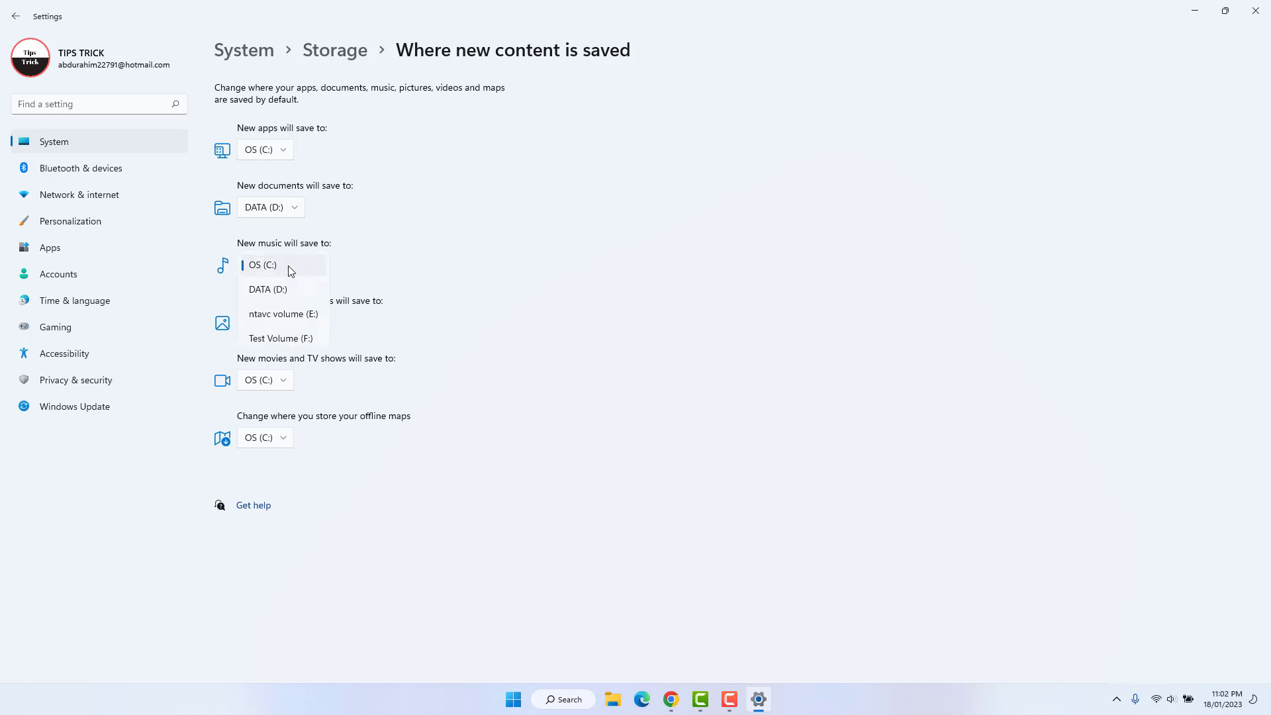
left_click(283, 343)
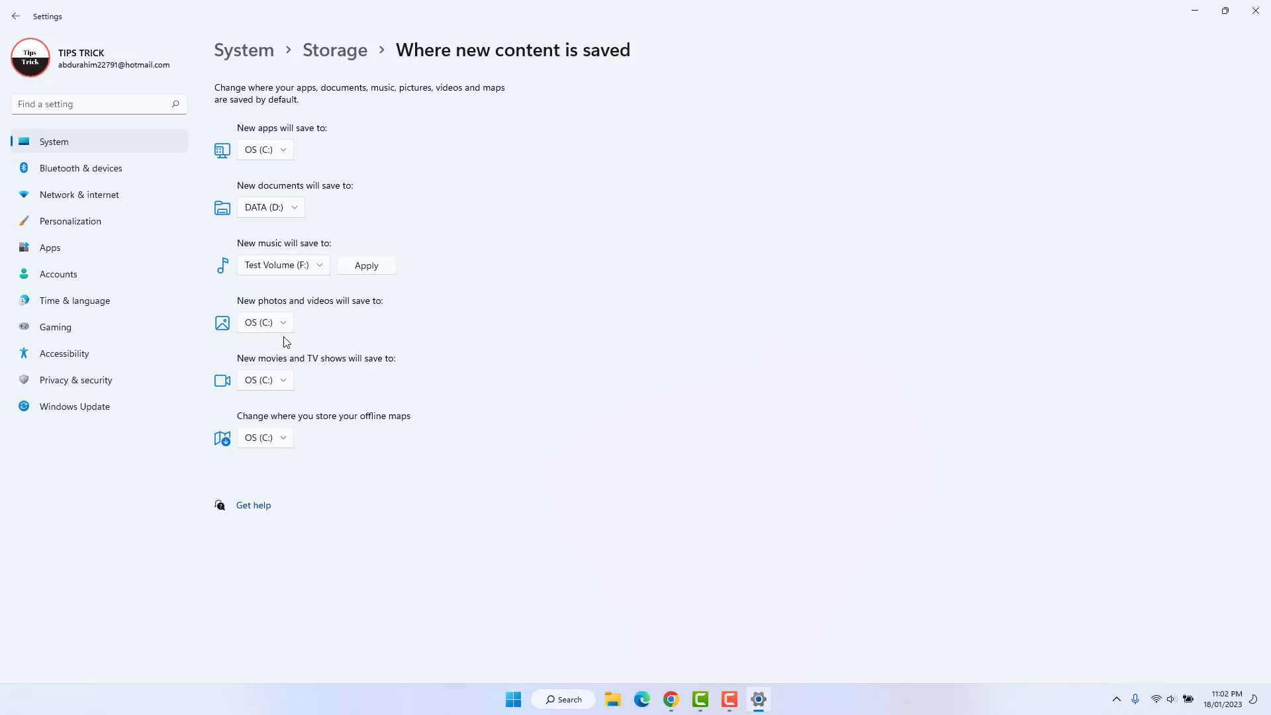
left_click(366, 270)
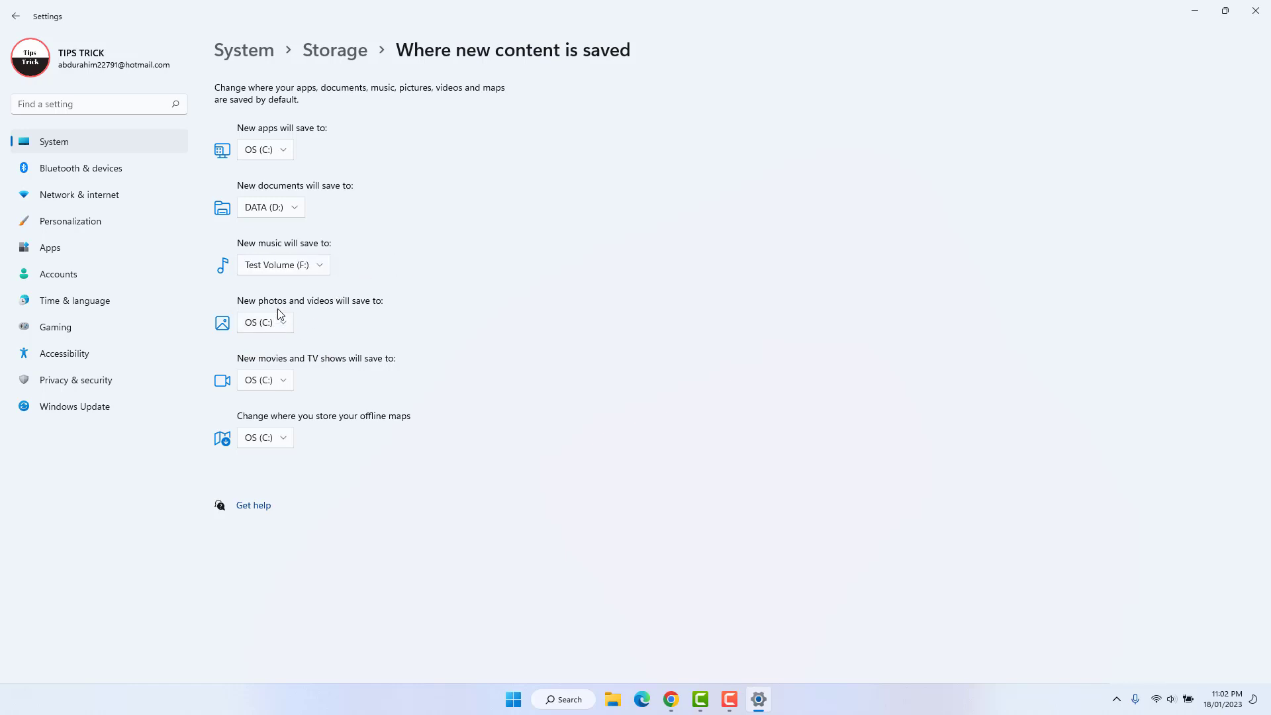